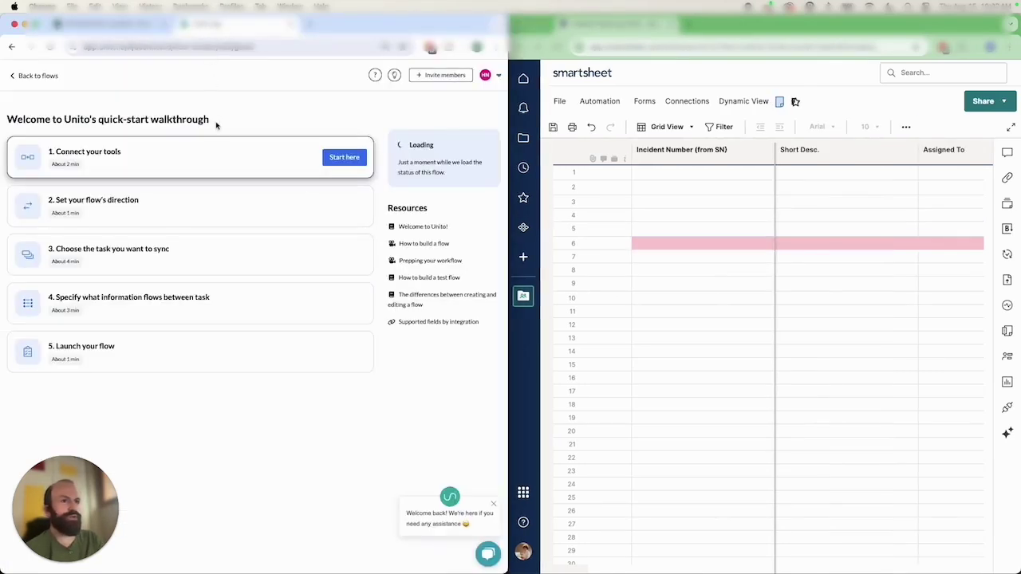
Add ServiceNow as the first tool of a new flow, using the connected account
click(354, 165)
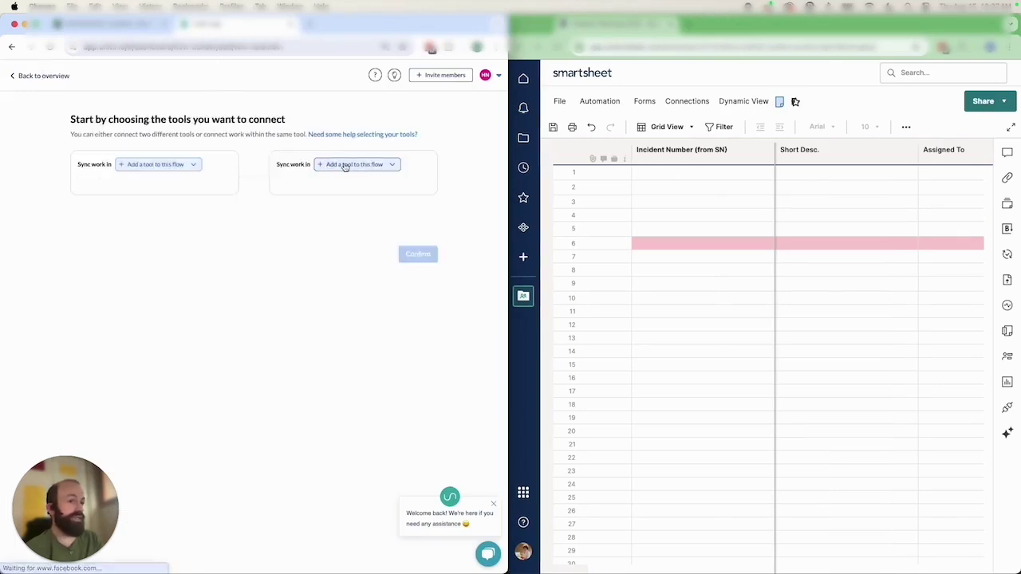
click(170, 166)
text(serv)
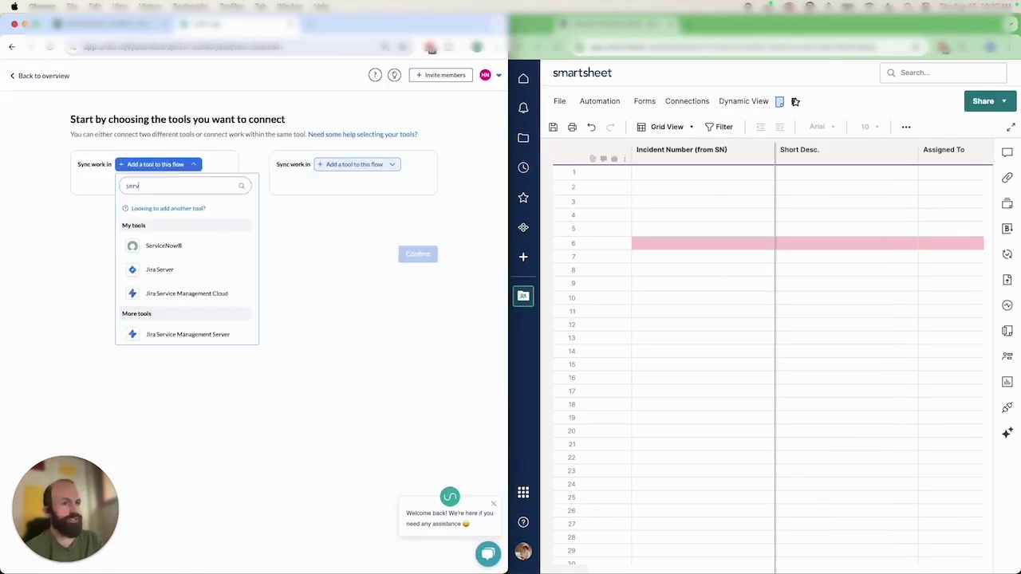
click(172, 249)
click(191, 185)
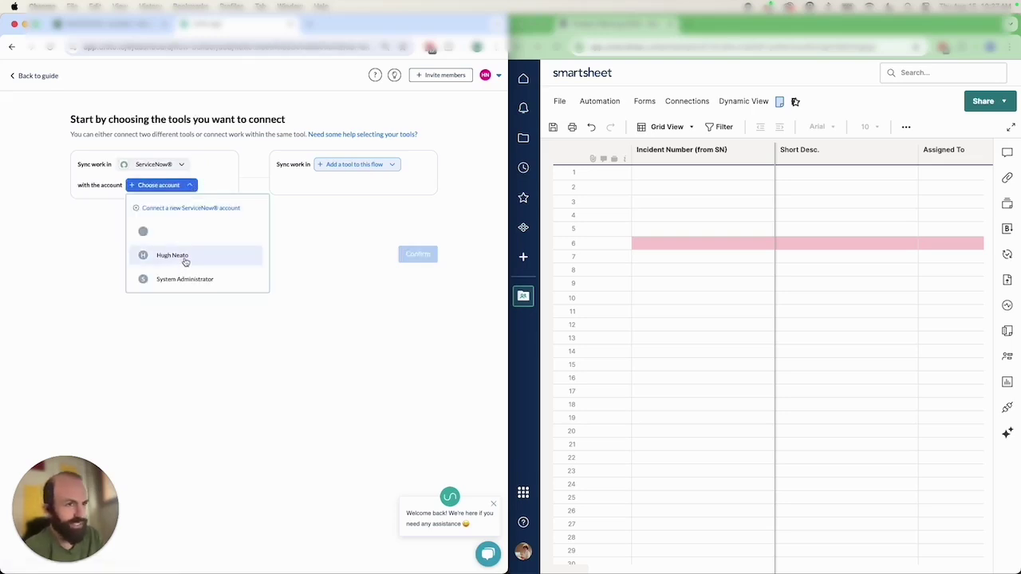
click(185, 257)
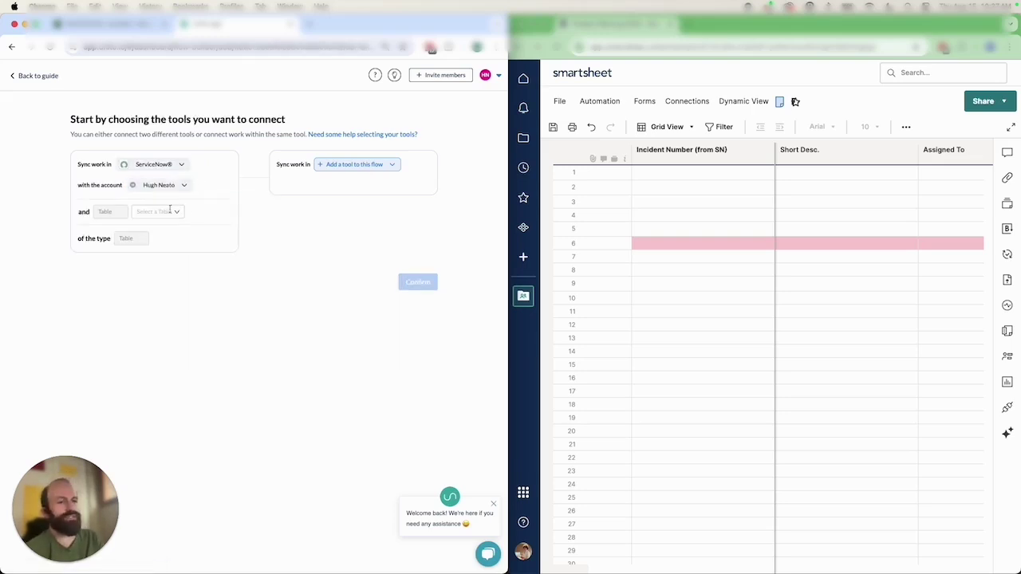
Select the Incident table for the ServiceNow side
click(168, 211)
text(inciden)
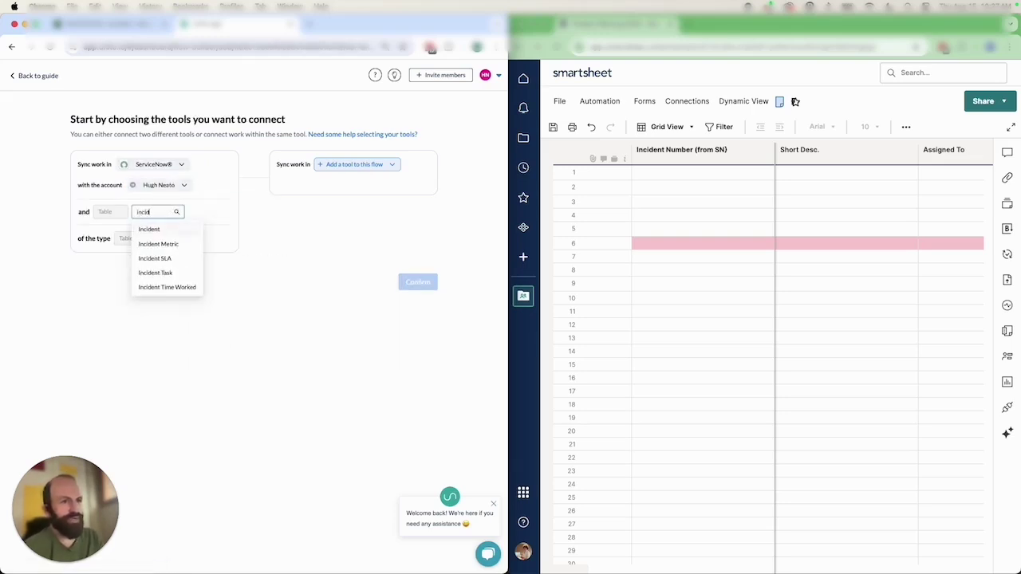
click(149, 229)
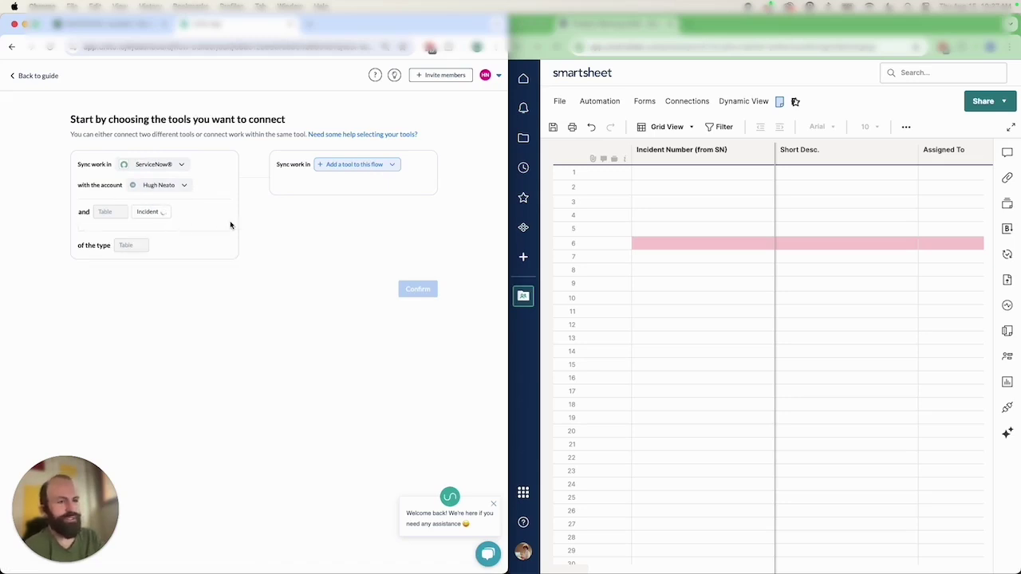
Add Smartsheet as the second tool with the Dispatch Tasks 2024 sheet
click(388, 164)
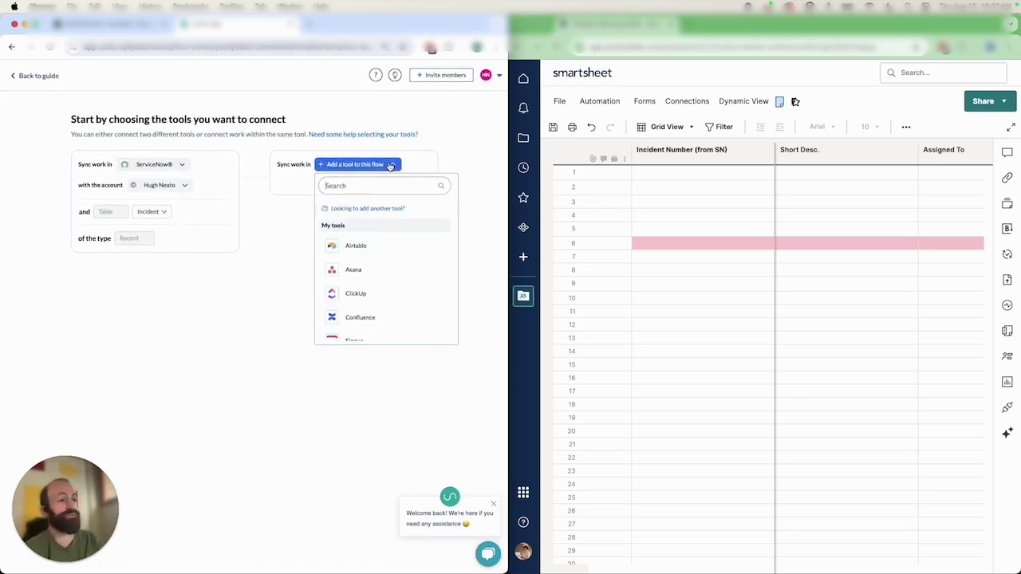
text(sm)
click(359, 245)
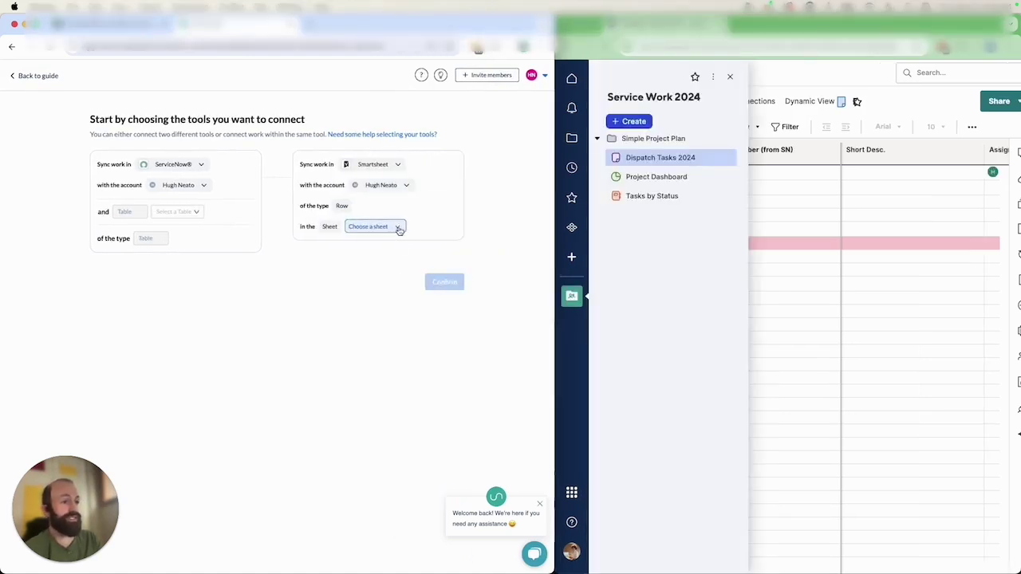
click(396, 228)
text(dispat)
click(409, 296)
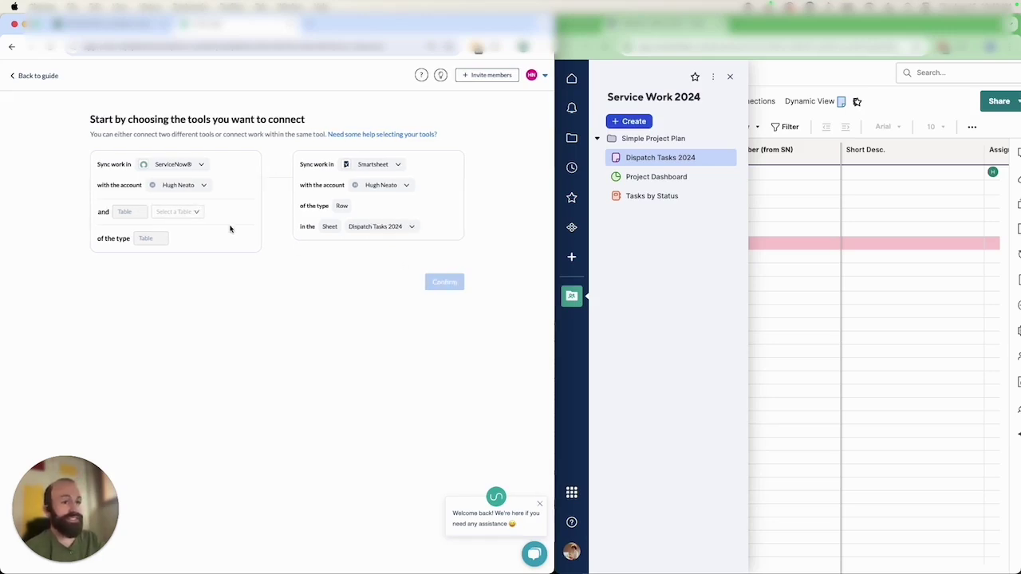
Reselect the ServiceNow Incident table and confirm both tools
click(168, 211)
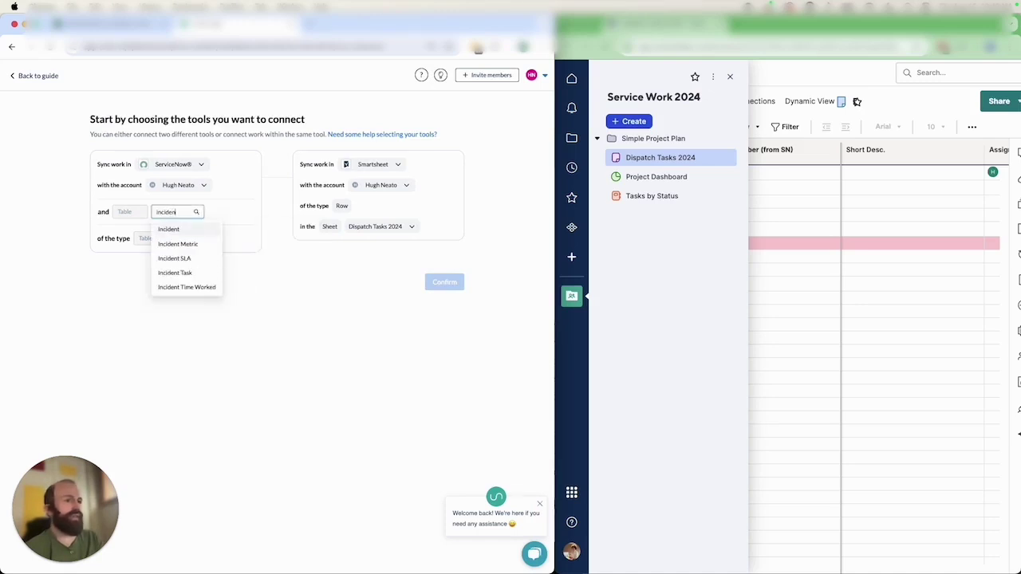
click(179, 233)
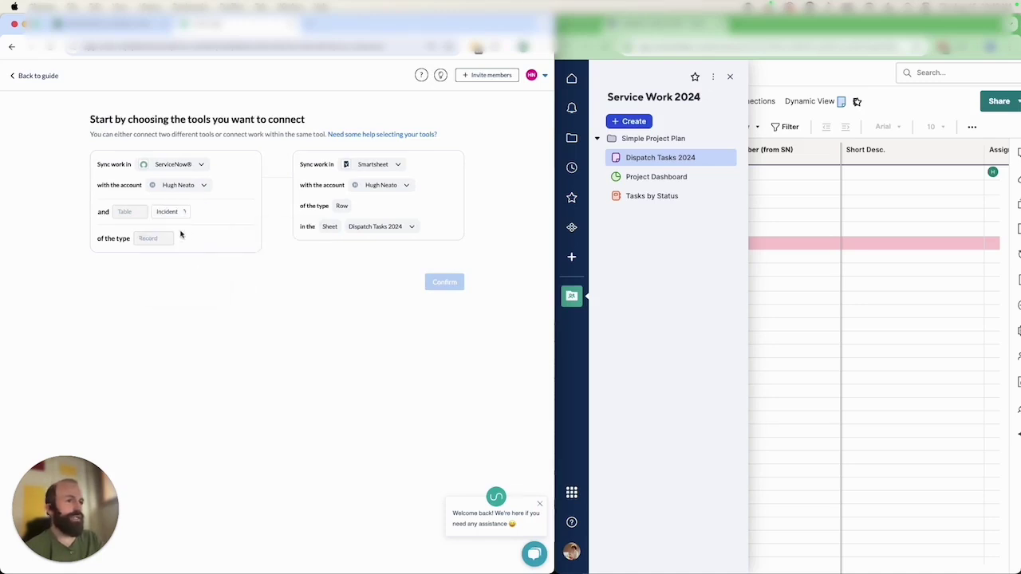
click(447, 284)
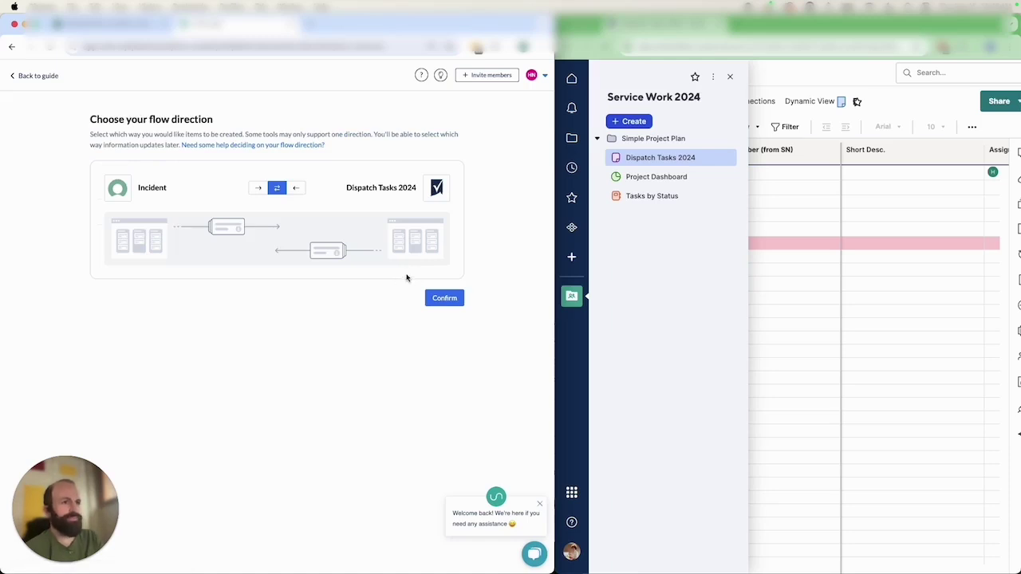
Set a one-way flow from ServiceNow Incidents into Dispatch Tasks 2024 and confirm
click(257, 188)
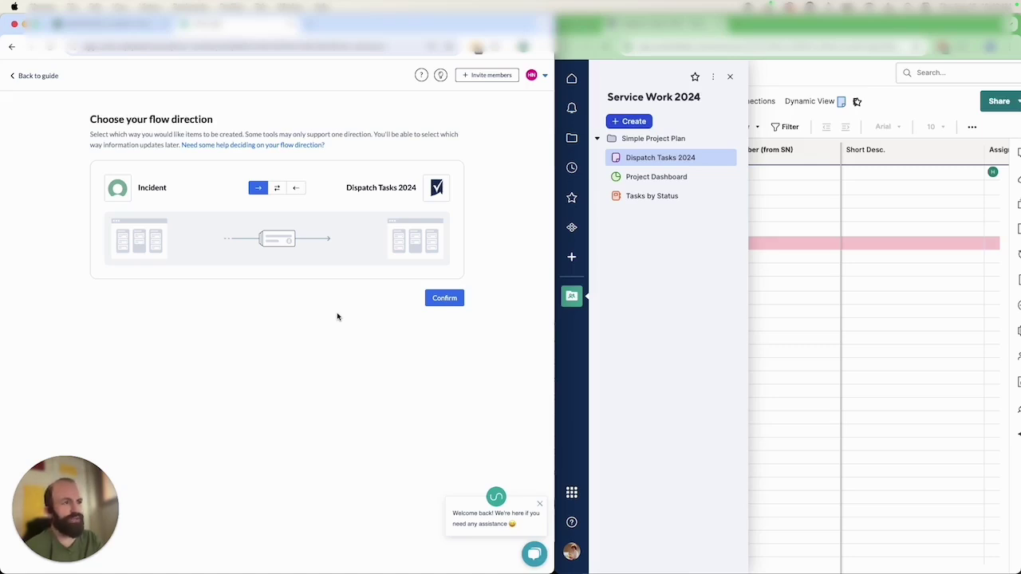
click(452, 299)
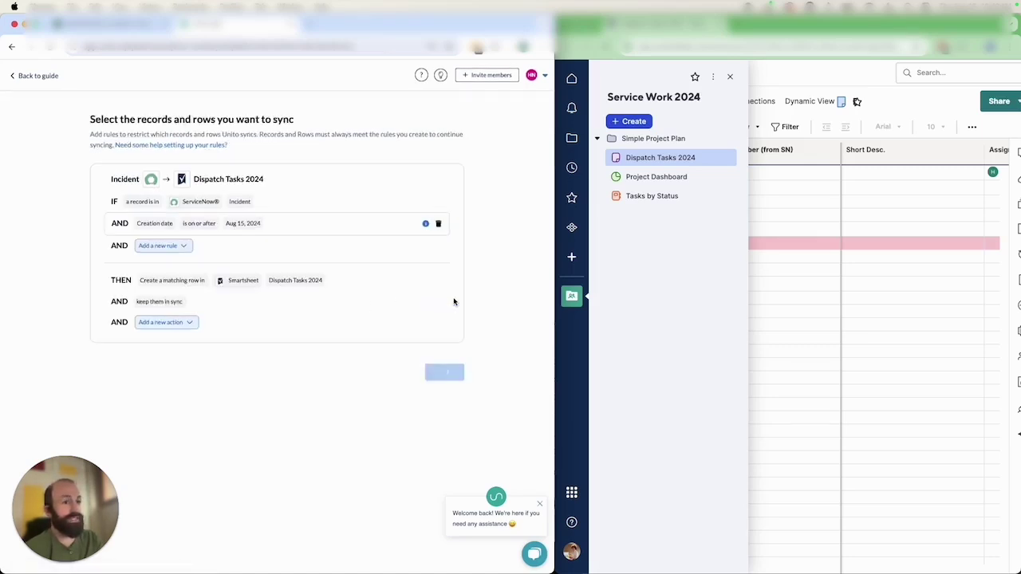
Add a 'Category is Electrical' rule, delete the creation-date rule, and confirm the rules
click(190, 247)
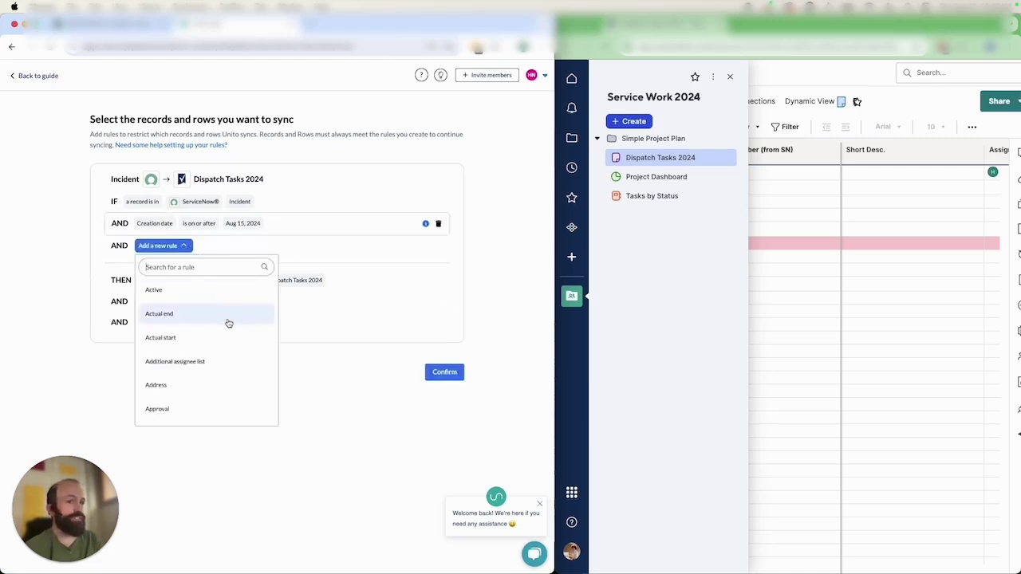
scroll(227, 325, down, 10)
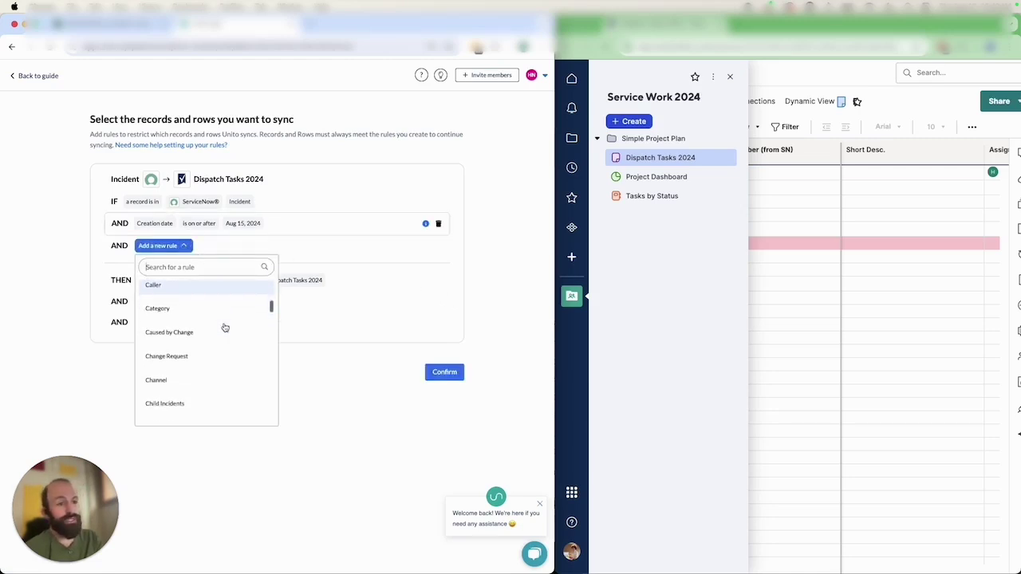
click(228, 306)
click(236, 248)
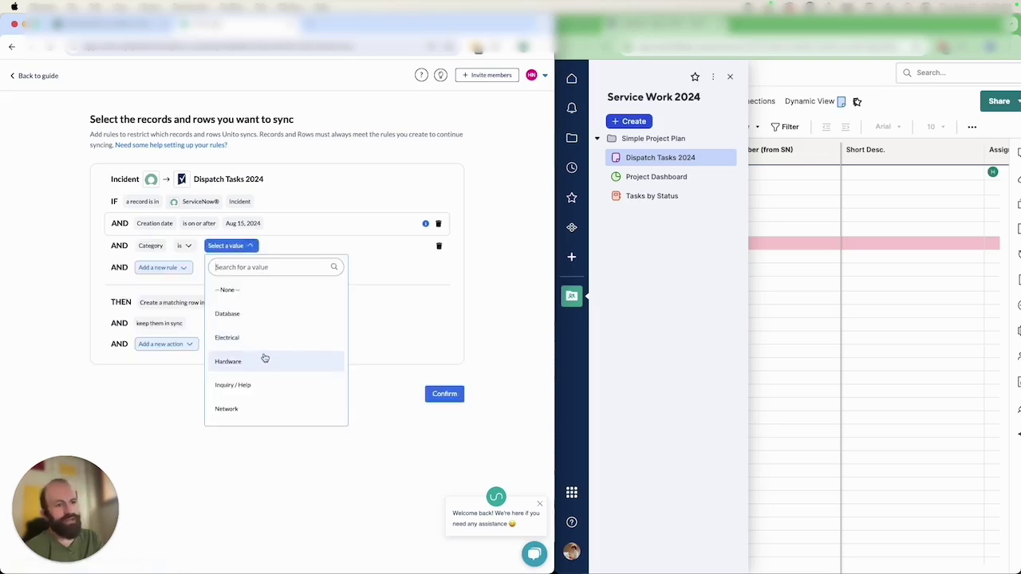
scroll(264, 351, down, 2)
scroll(259, 339, up, 2)
click(235, 338)
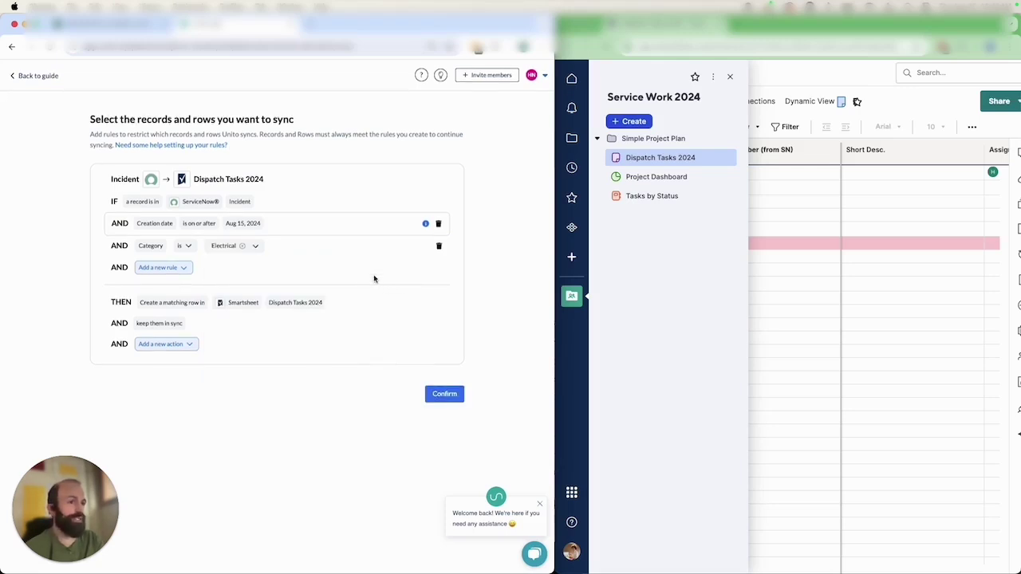
click(438, 223)
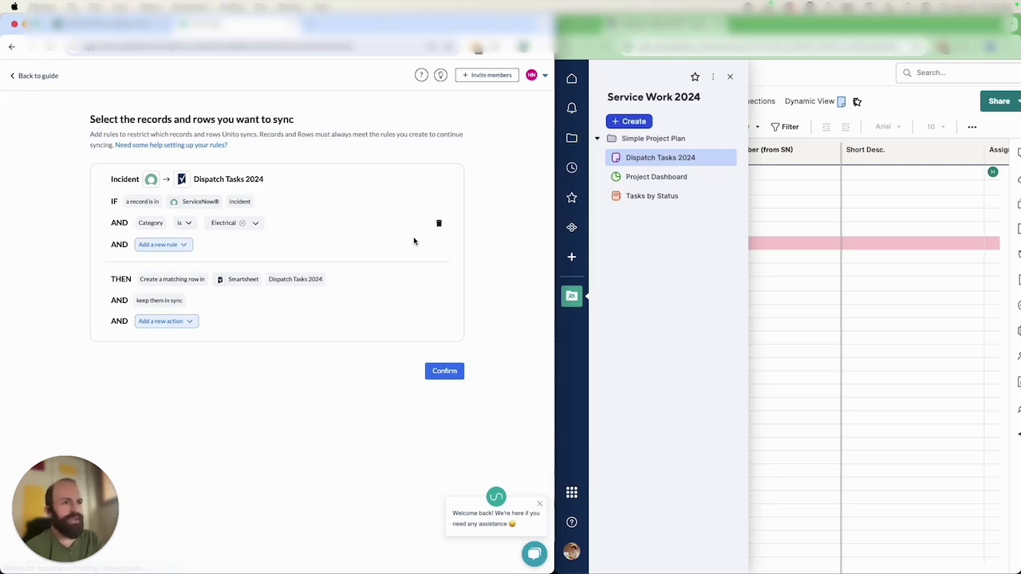
click(444, 372)
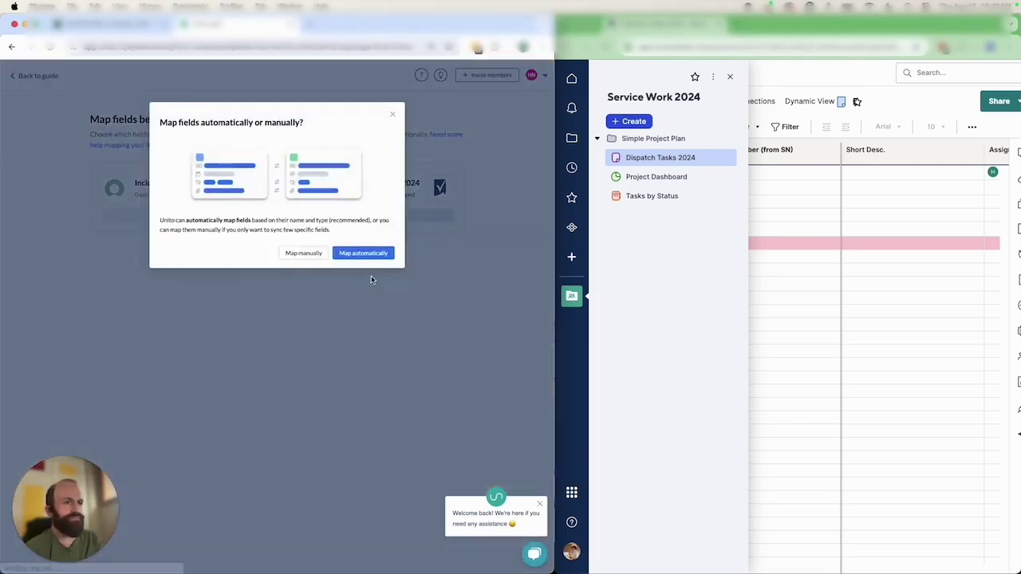
Map fields automatically, then add a mapping from Caller to the Customer Name column
click(363, 253)
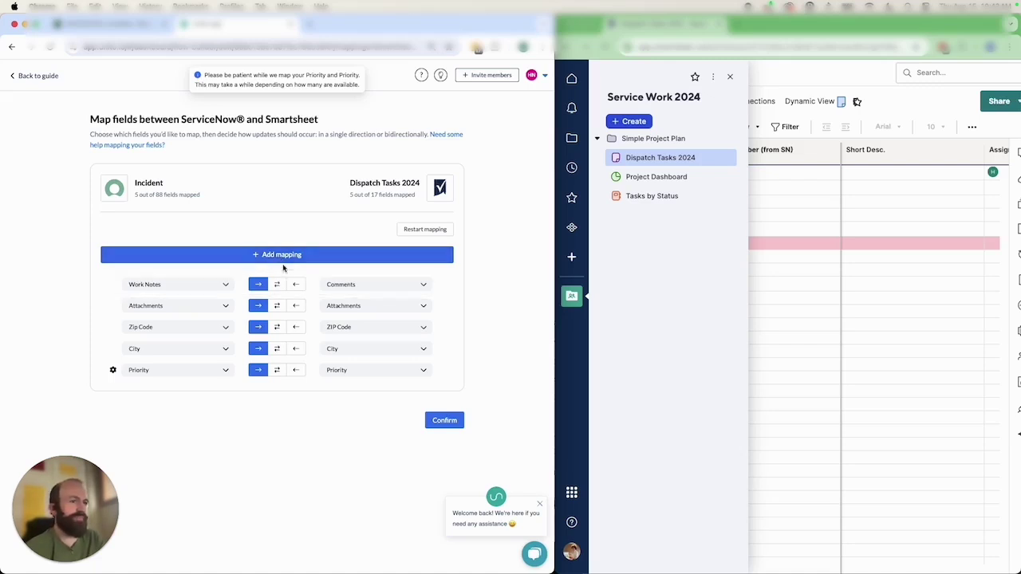
click(284, 256)
click(228, 285)
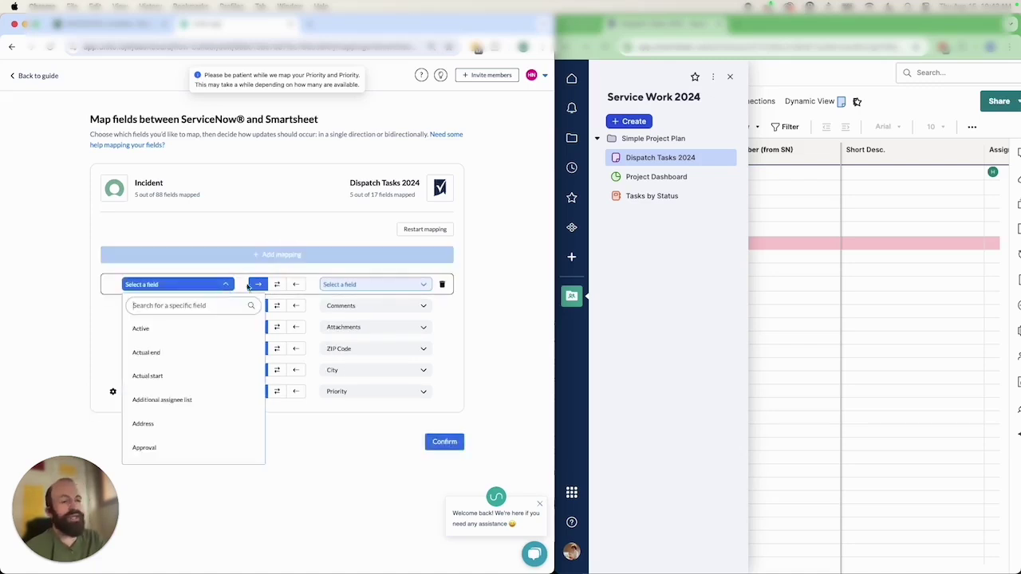
click(338, 285)
click(387, 352)
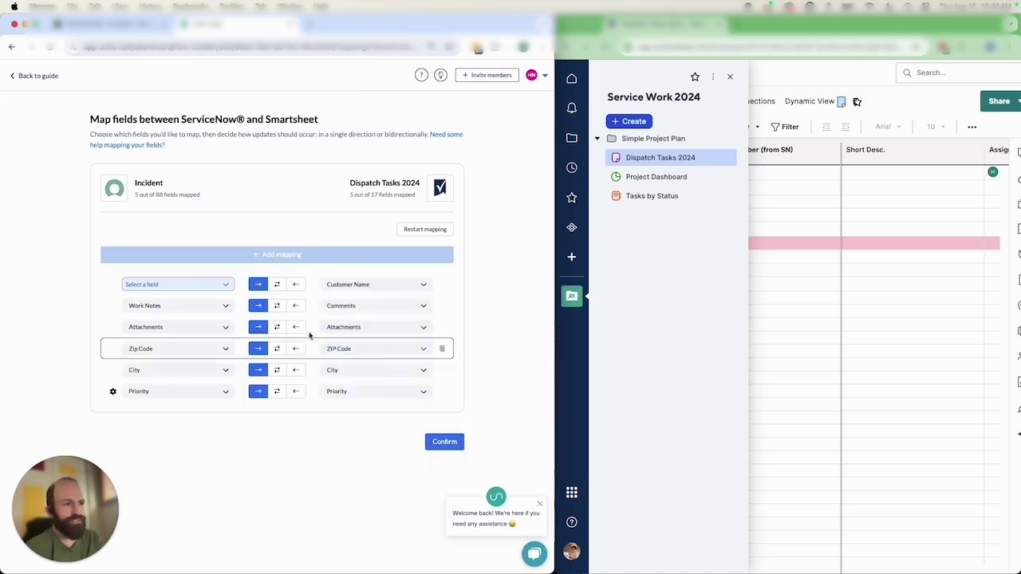
click(223, 285)
text(na)
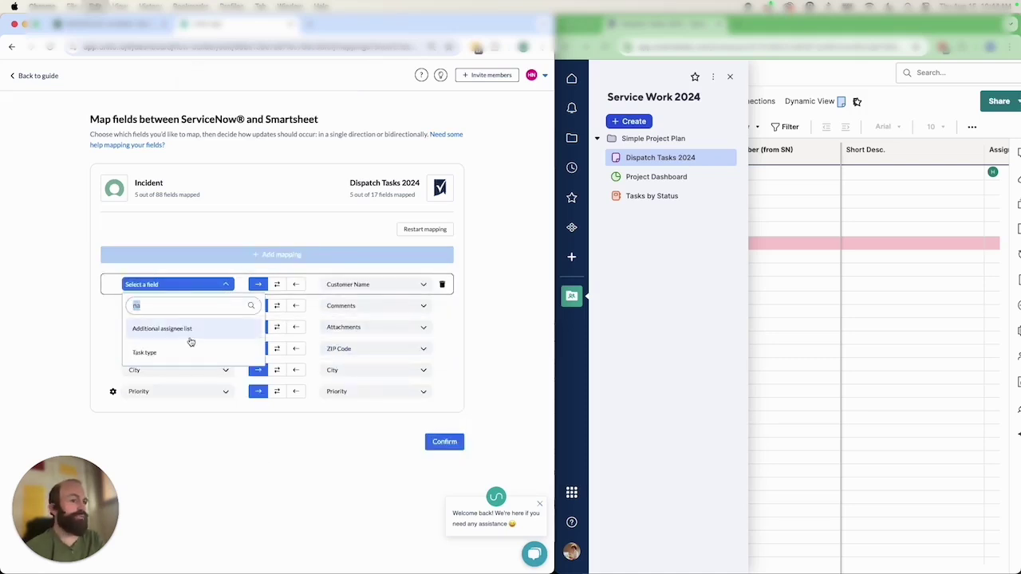
text(call)
click(176, 331)
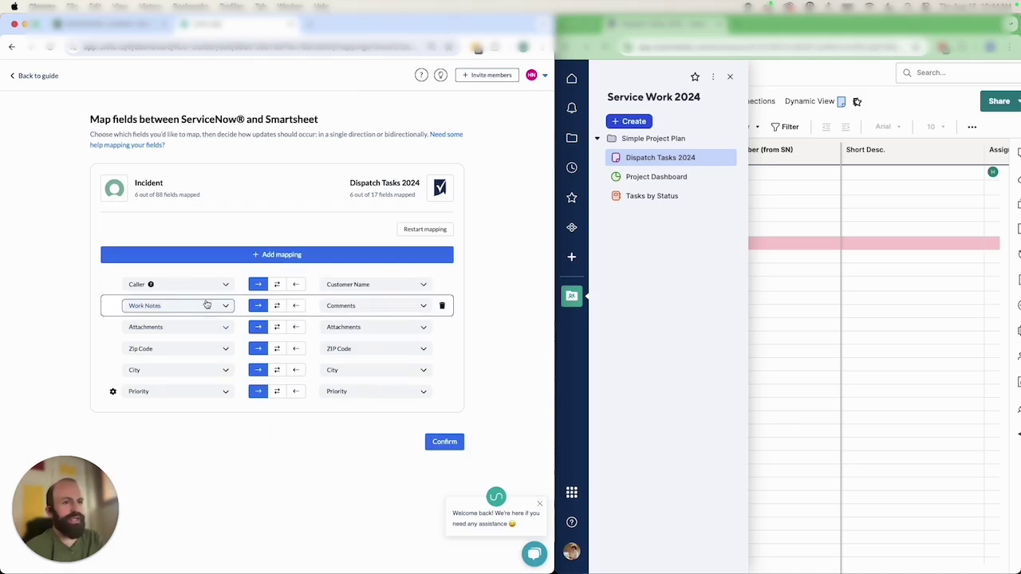
click(277, 255)
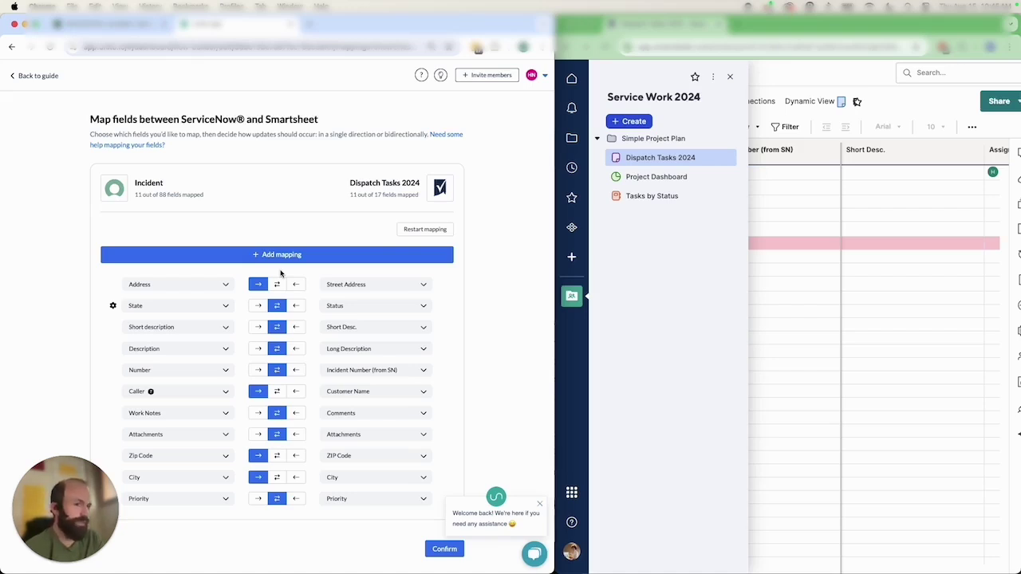
Expand the State to Status values and pair New with Not Started
click(112, 305)
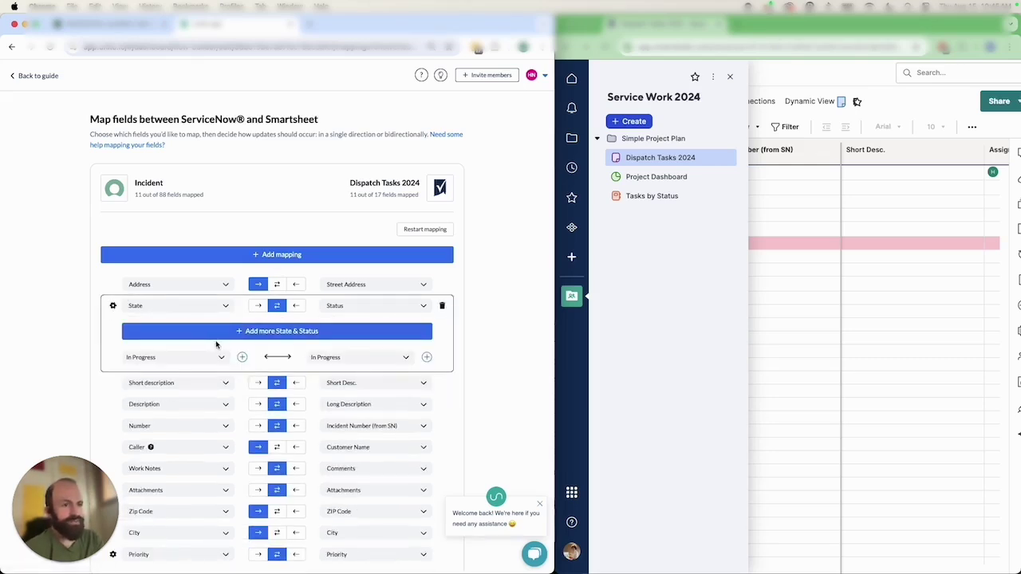
click(228, 335)
click(199, 392)
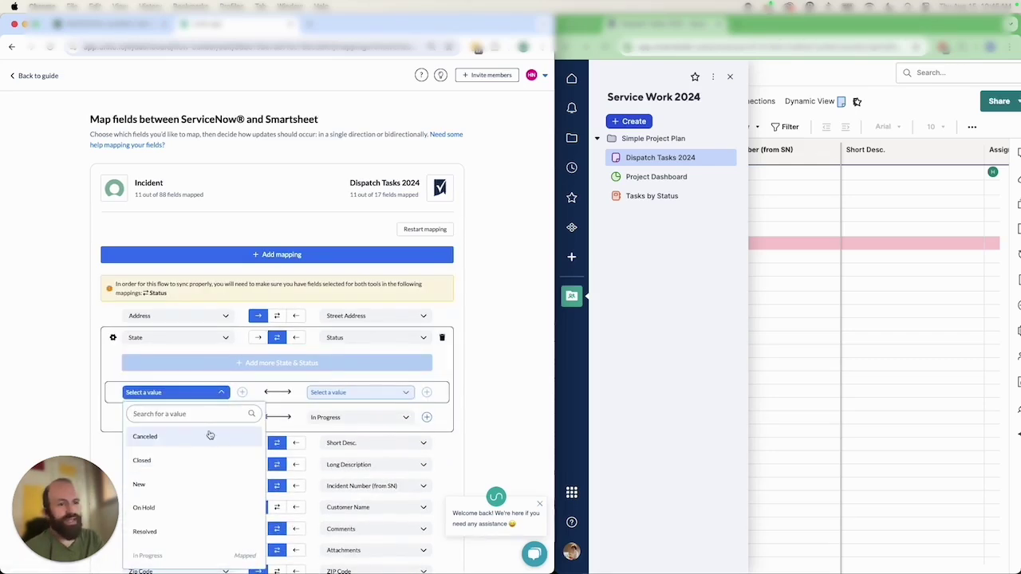
click(206, 484)
click(346, 392)
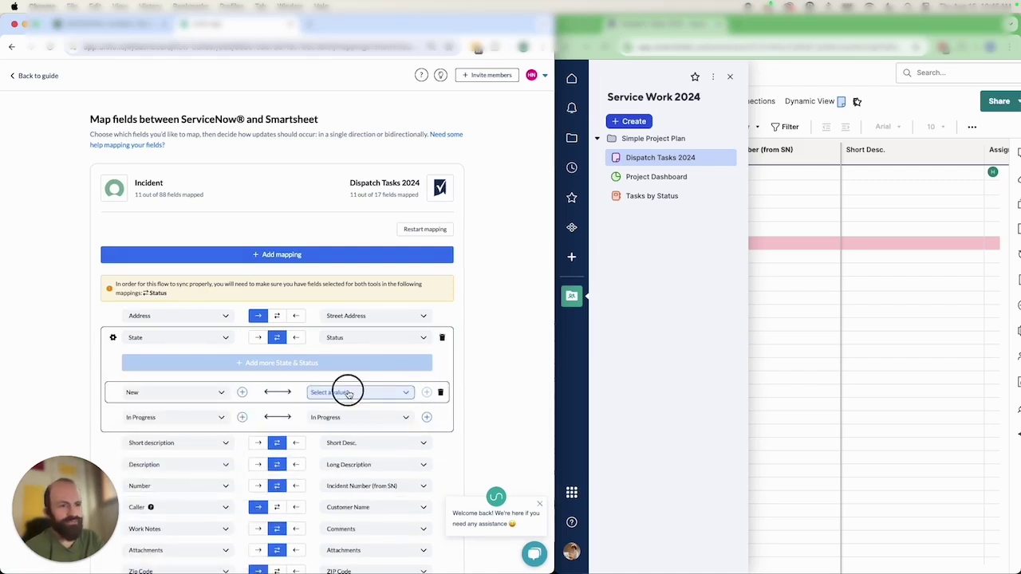
click(353, 484)
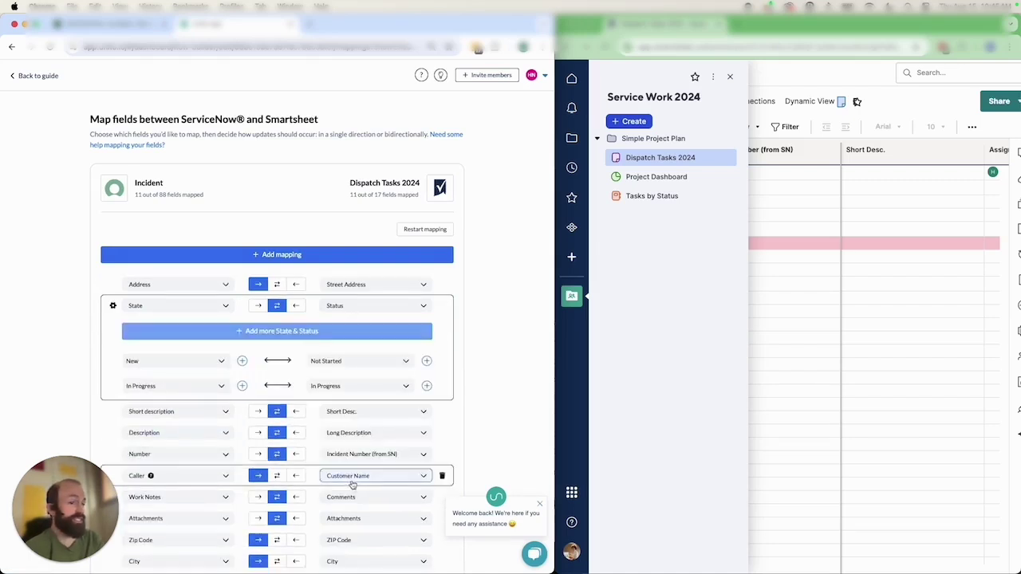
Map the Canceled and On Hold states to the Blocked status
click(265, 331)
click(336, 336)
click(335, 392)
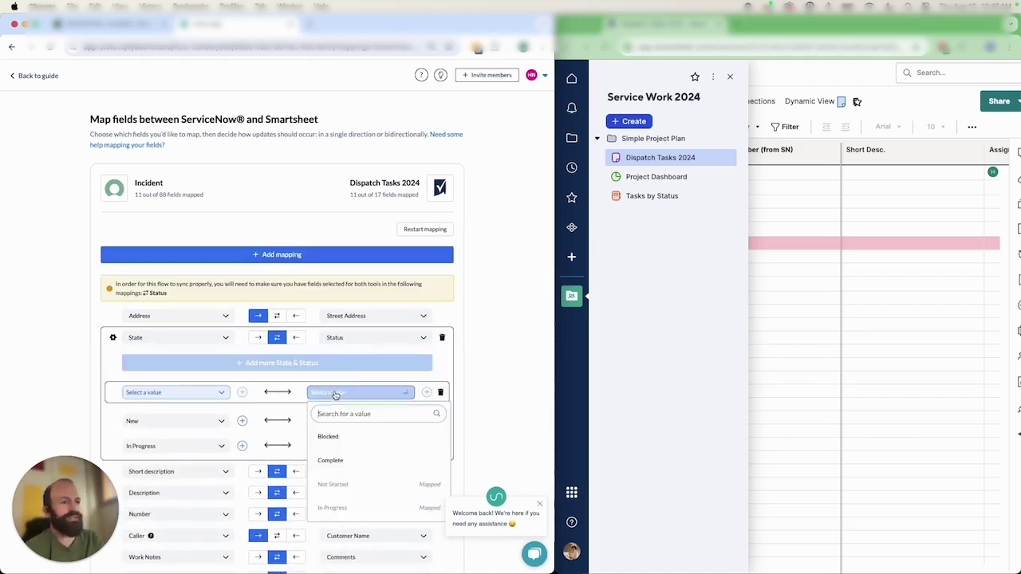
click(331, 435)
click(198, 393)
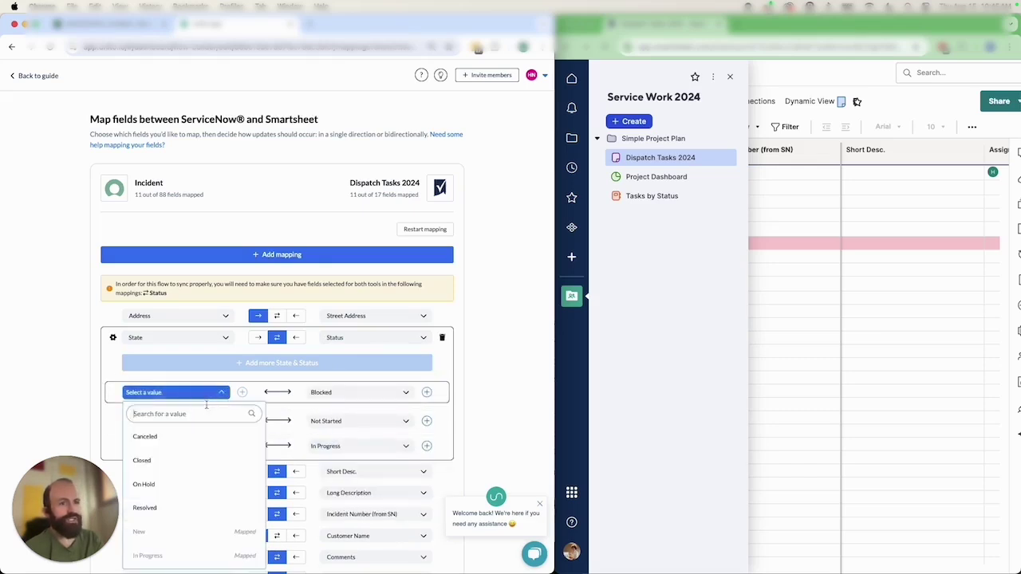
click(201, 438)
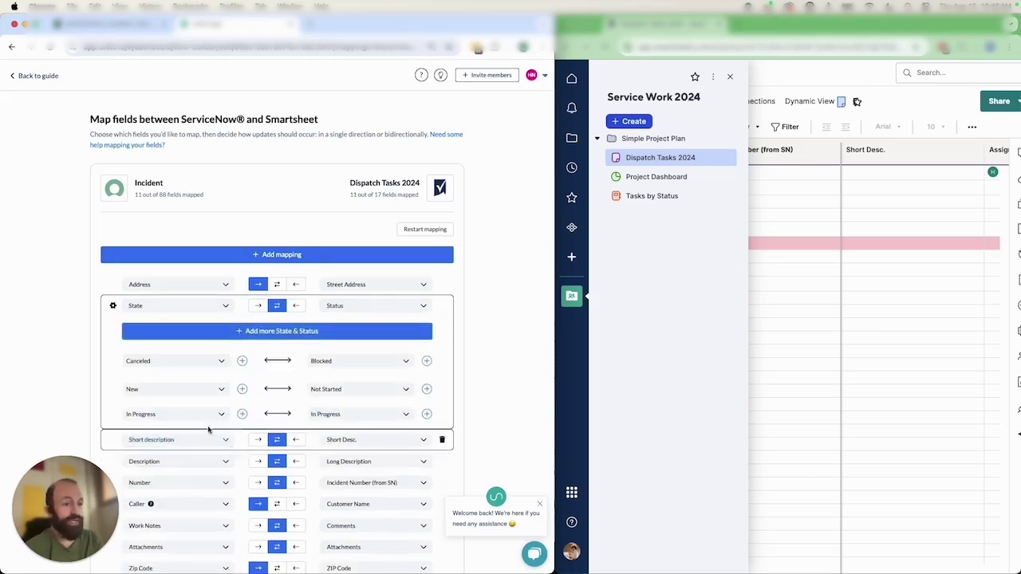
click(243, 363)
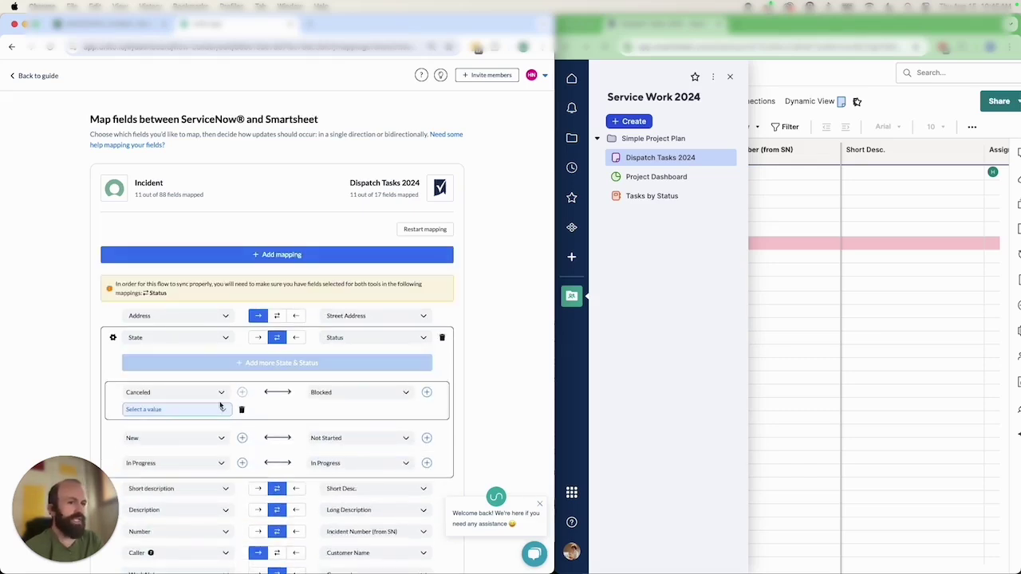
click(191, 409)
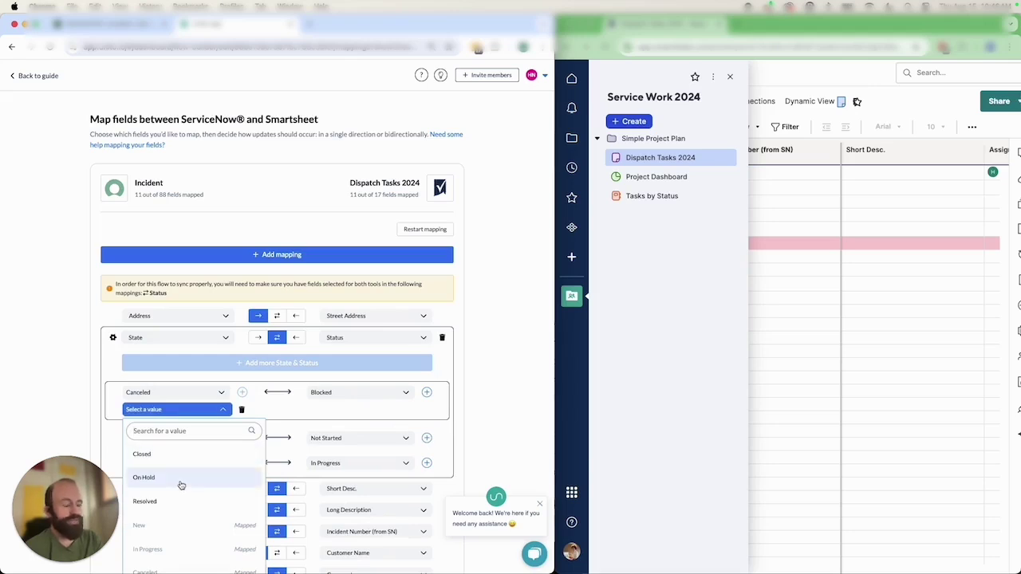
click(179, 479)
Map the Closed and Resolved states to the Complete status
click(308, 330)
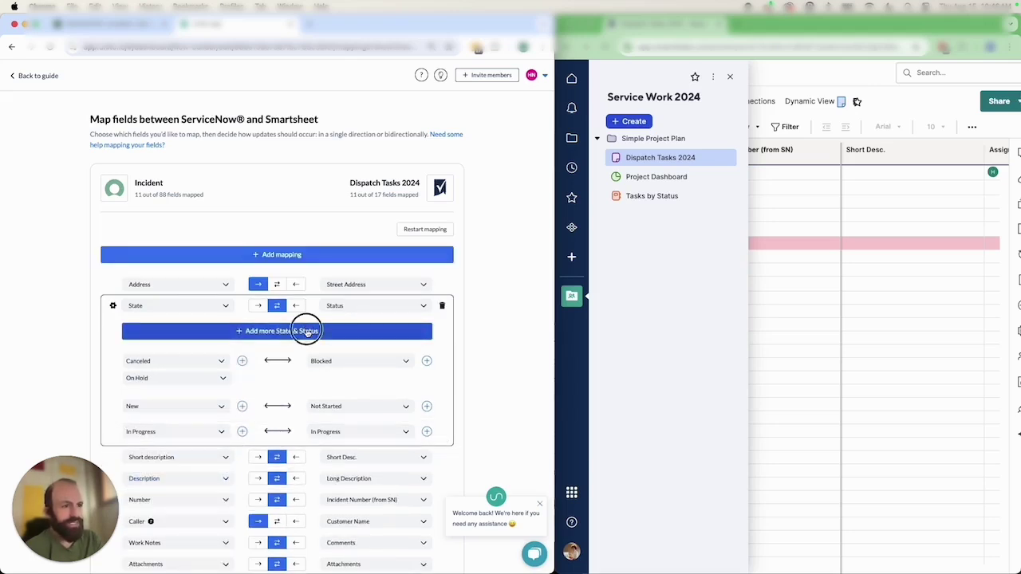
click(331, 392)
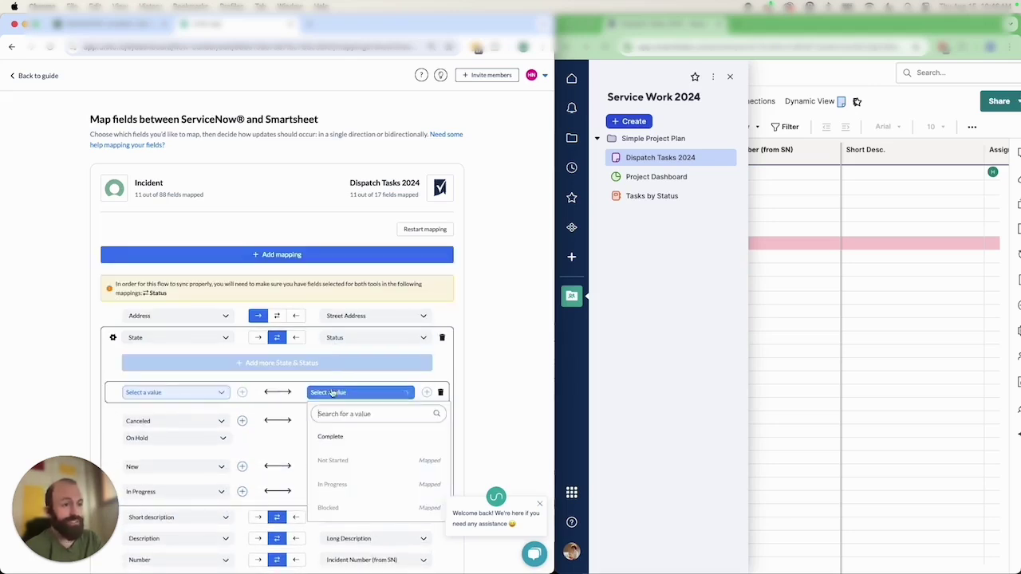
click(330, 436)
click(215, 393)
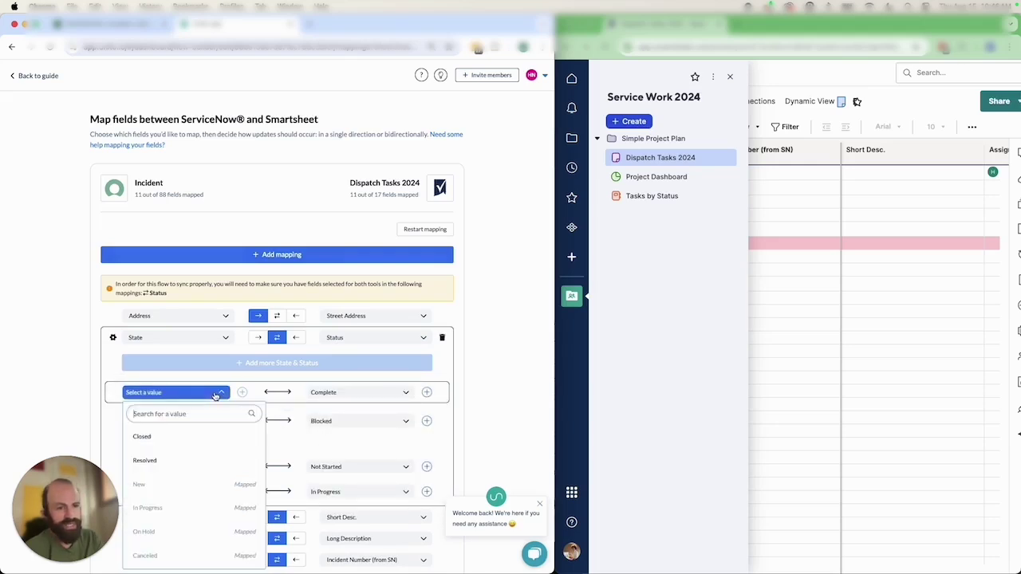
click(203, 437)
click(243, 361)
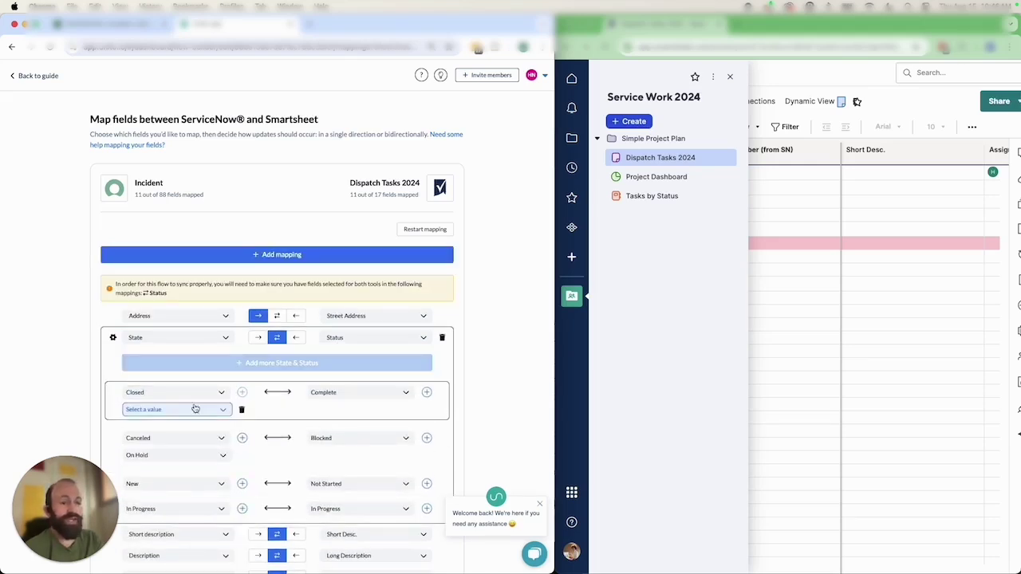
click(192, 409)
click(182, 454)
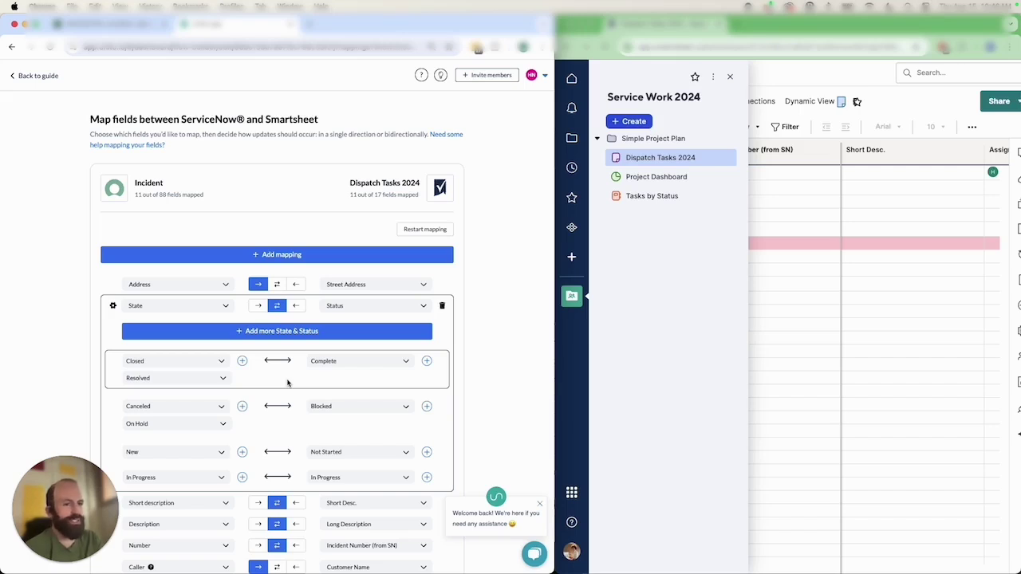
Remove Closed from the Complete row and re-add it as a secondary state under Resolved
click(239, 378)
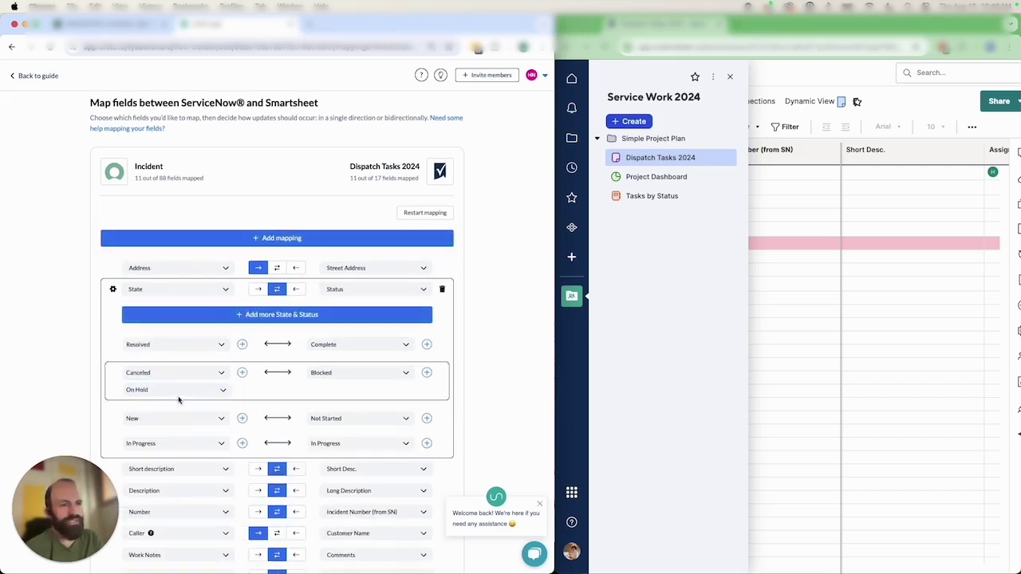
click(242, 344)
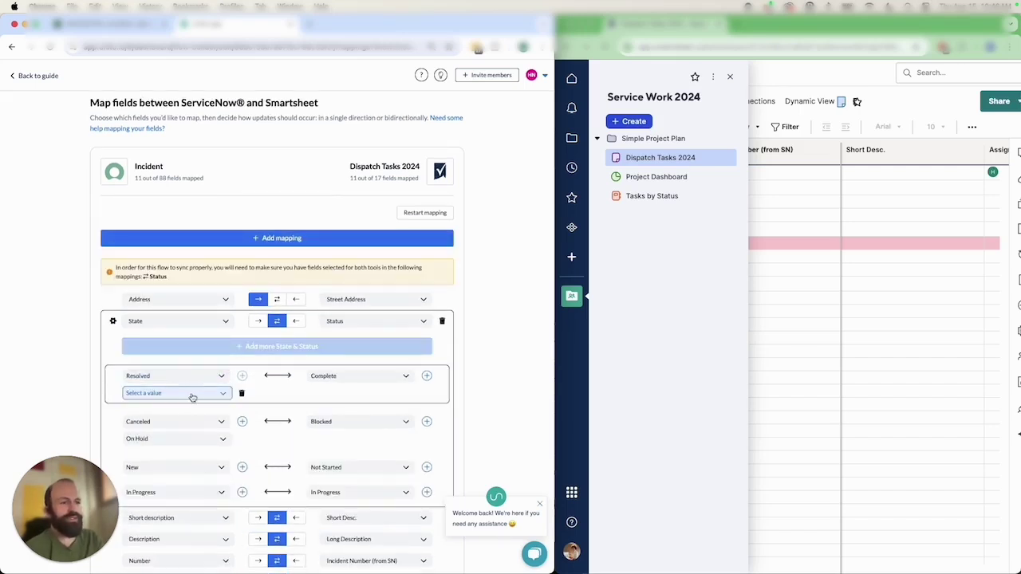
click(192, 394)
click(167, 435)
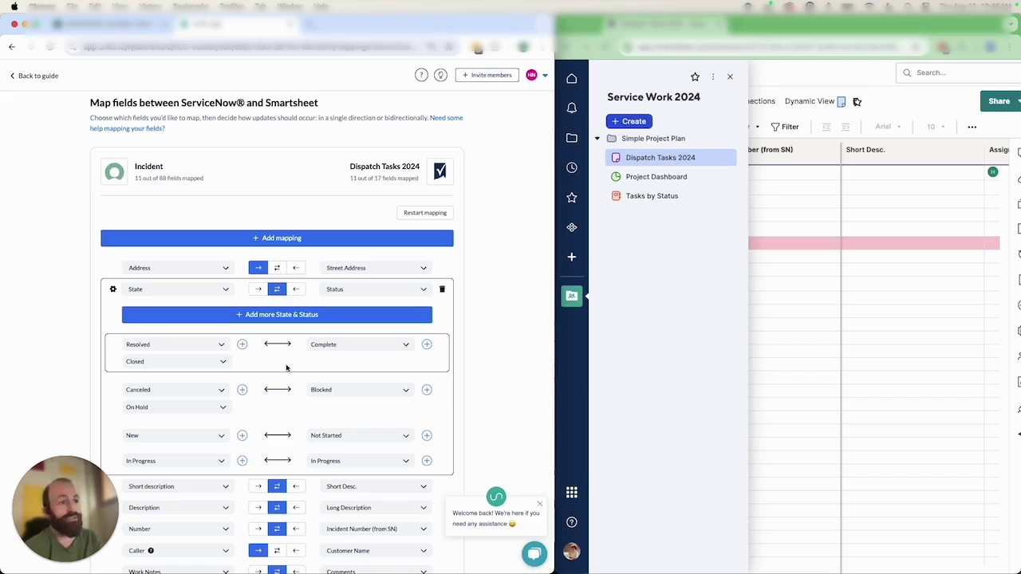
click(212, 343)
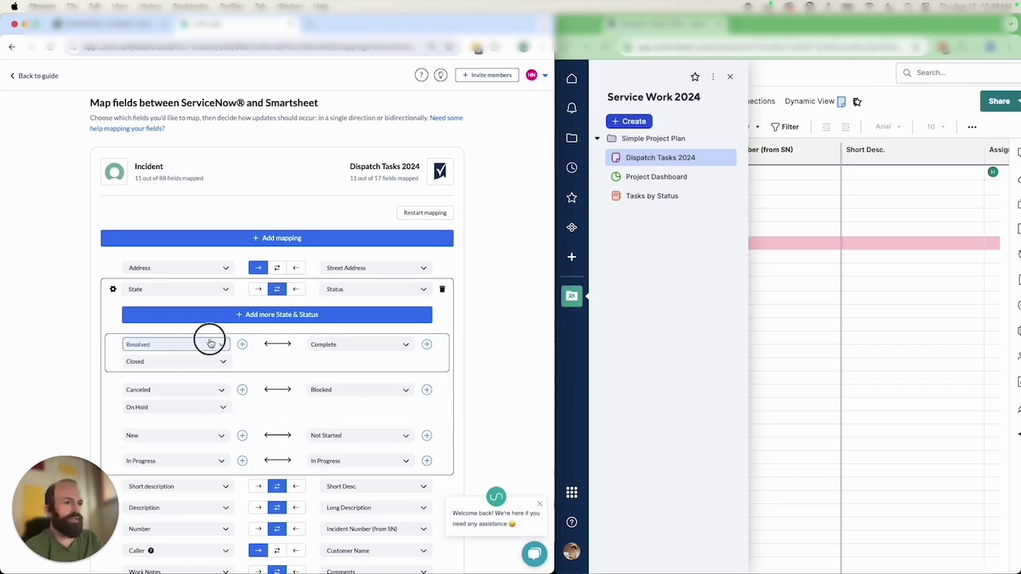
click(356, 343)
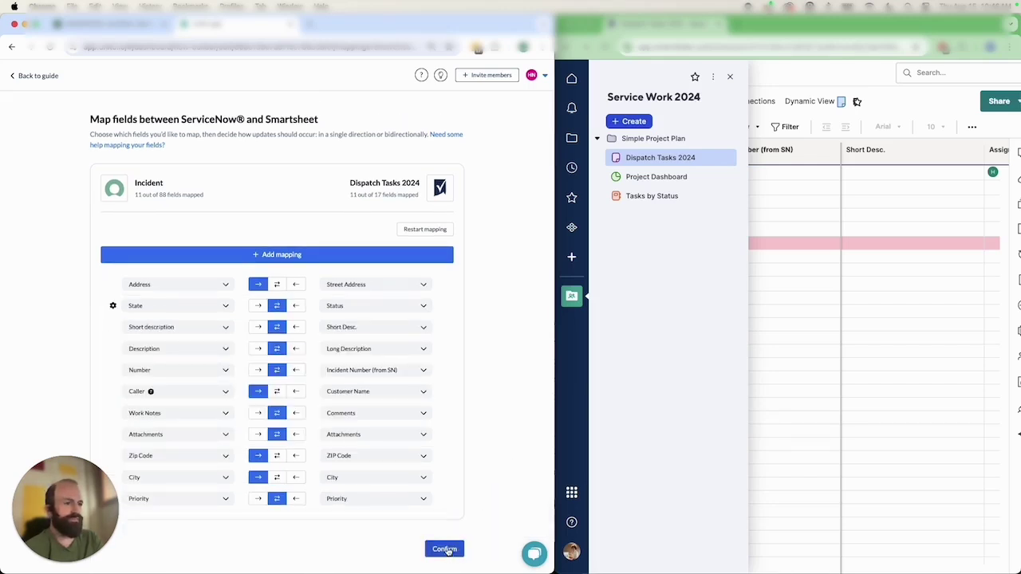
Confirm the field mappings, launch the flow, check that it is syncing, and return to ServiceNow
click(444, 549)
click(370, 355)
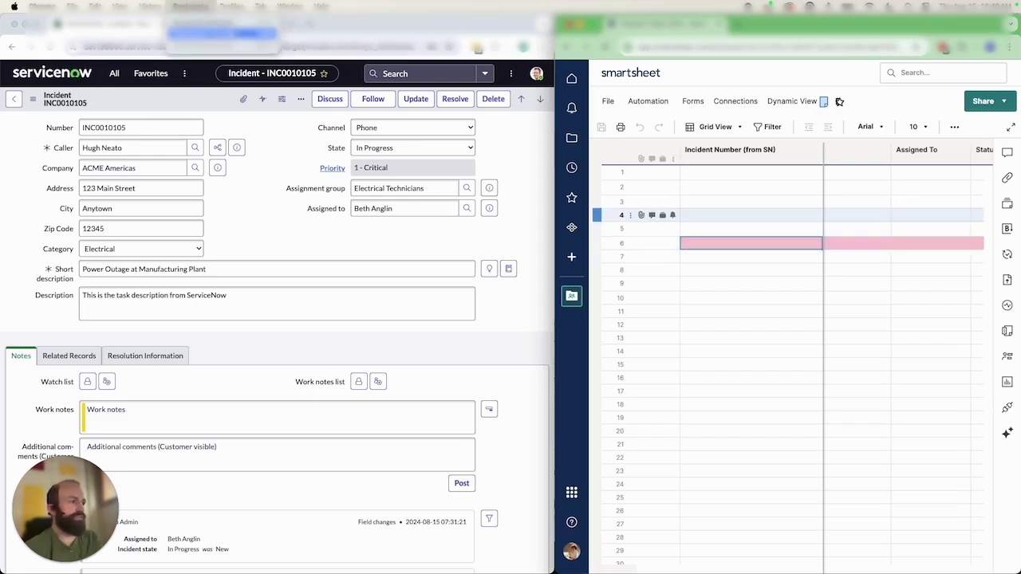
click(200, 24)
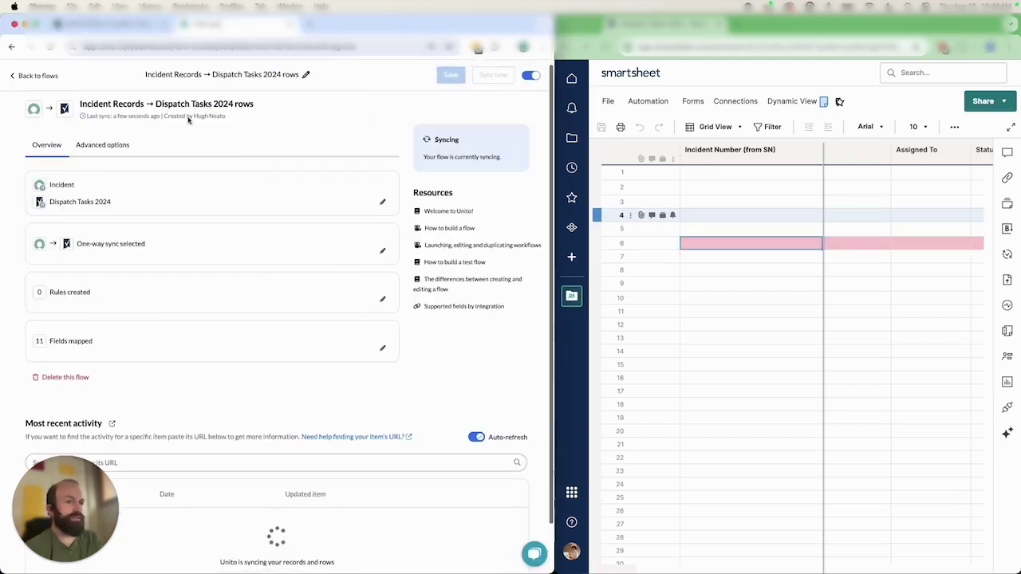
click(141, 31)
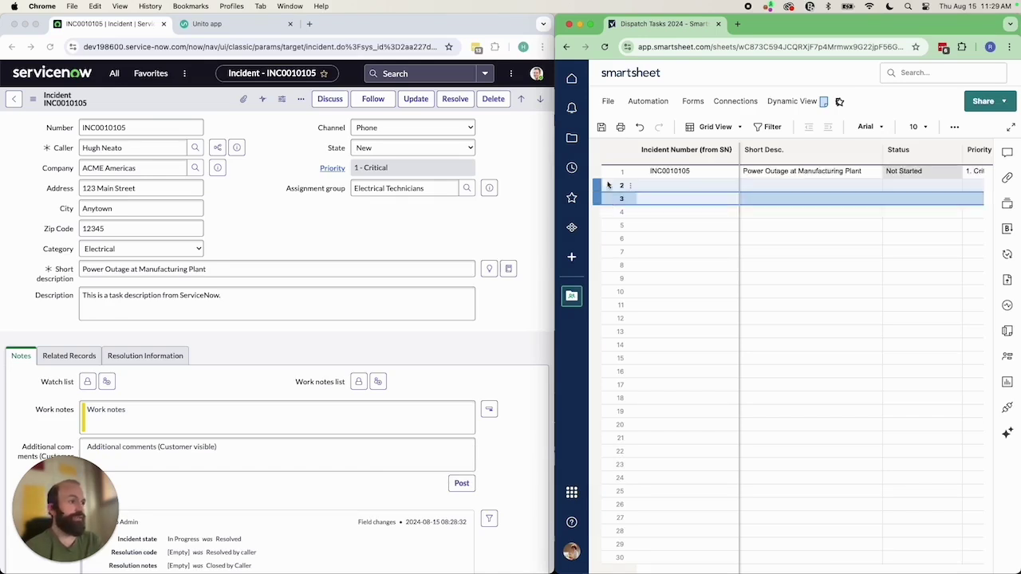
click(611, 173)
click(611, 173)
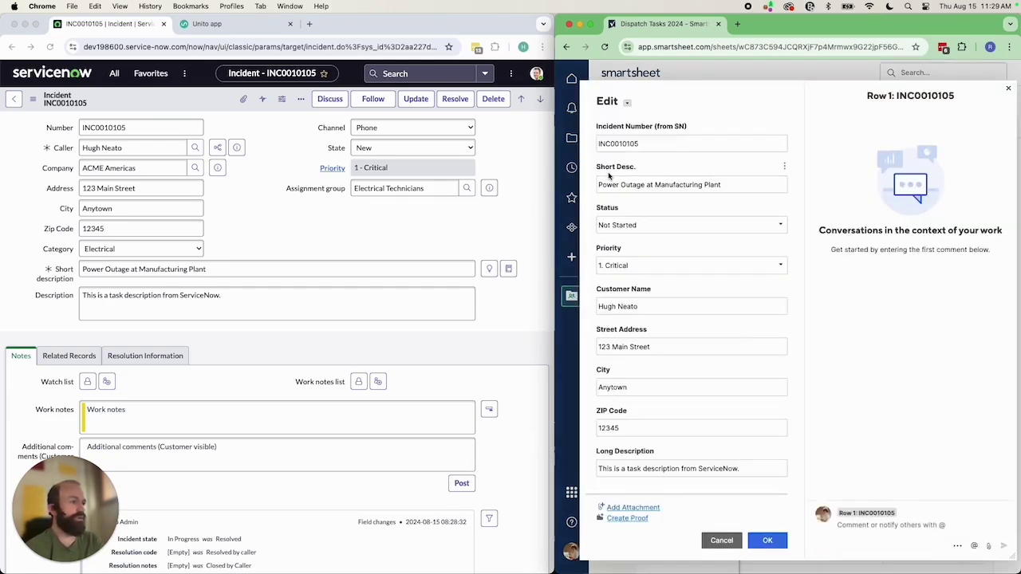
click(768, 542)
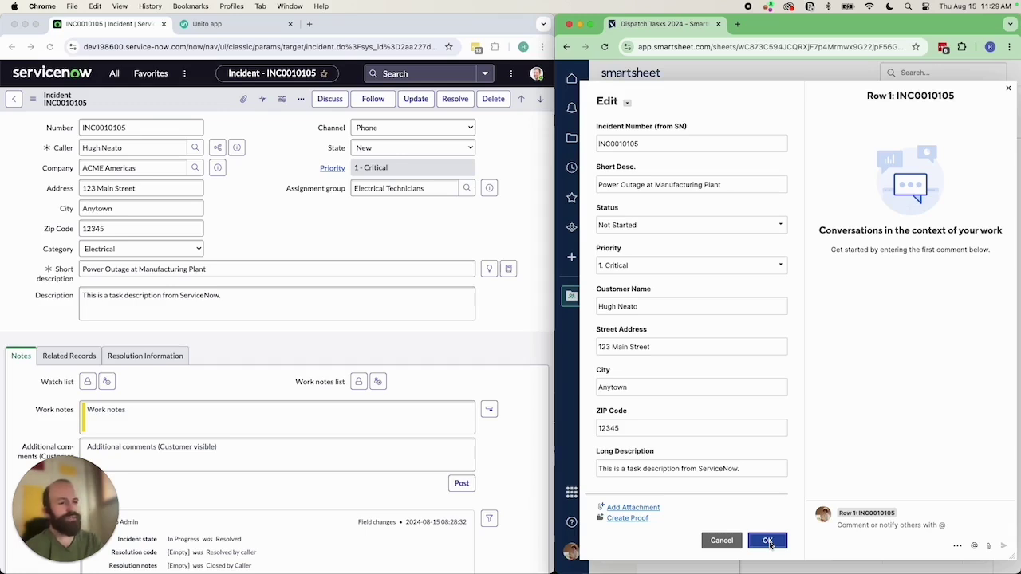
click(768, 542)
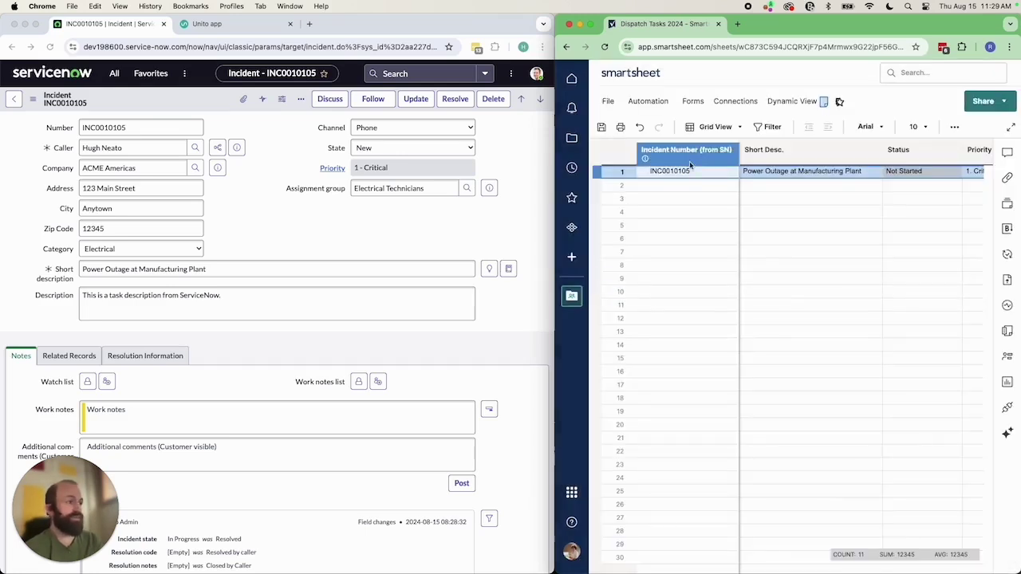